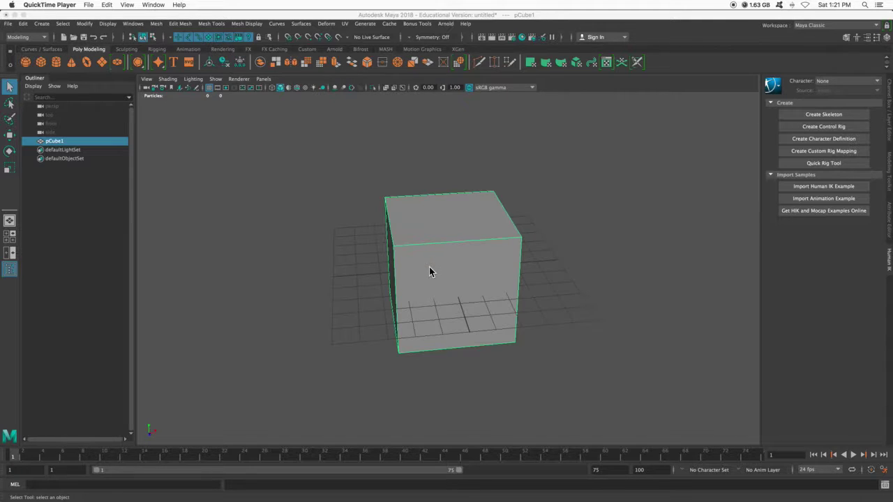
- Deselect the cube, scrub through the timeline and return to frame 1
click(255, 381)
drag(23, 458, 357, 446)
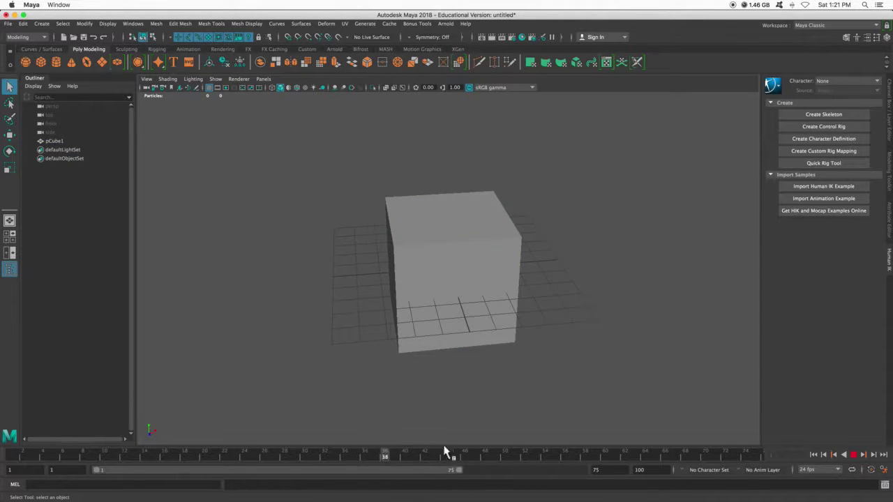
mouse_move(446, 452)
mouse_down()
mouse_move(575, 454)
mouse_move(118, 447)
mouse_move(197, 460)
mouse_move(358, 457)
mouse_up()
drag(454, 461, 13, 460)
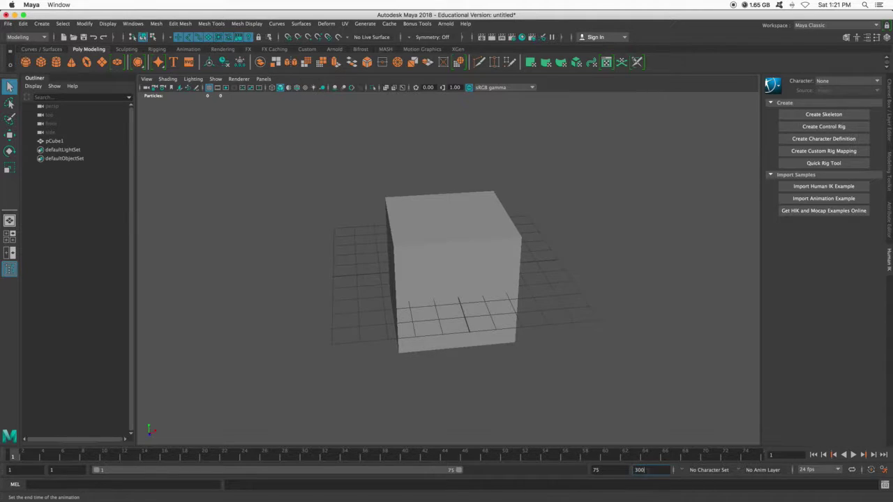
- Set the animation end time to 300 and narrow the playback range to frames 1–28
key(Return)
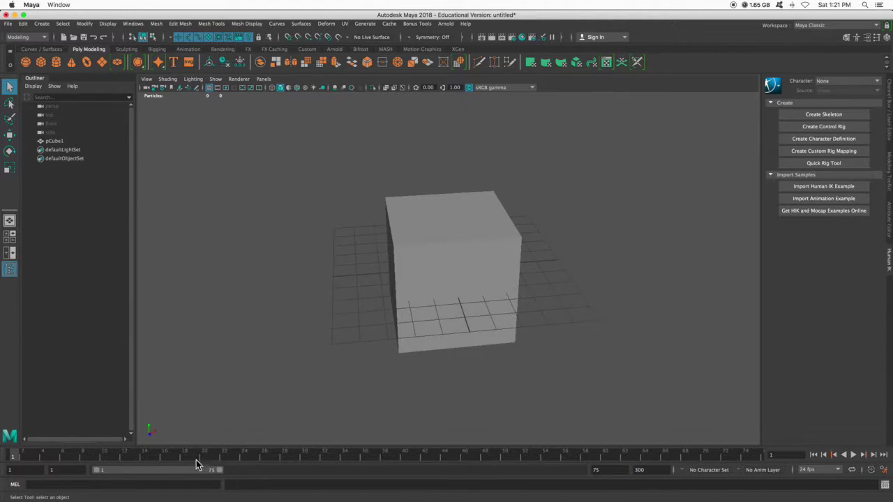
drag(218, 475, 605, 476)
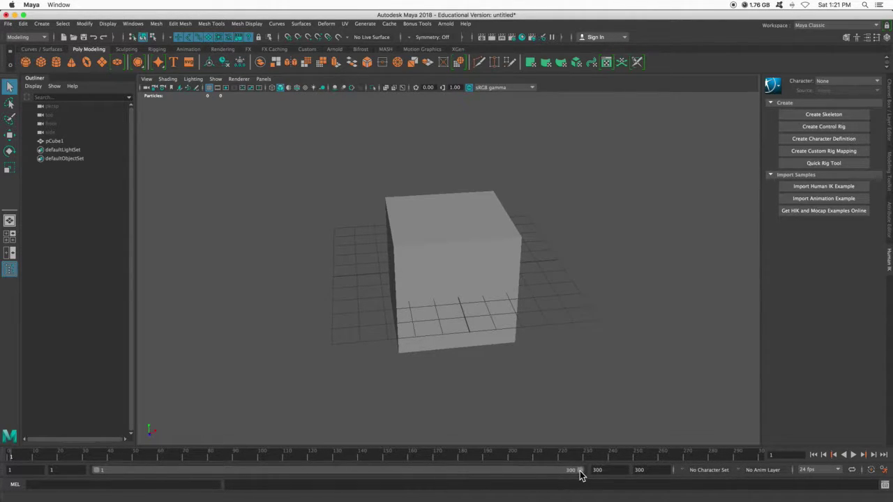
drag(580, 473, 154, 474)
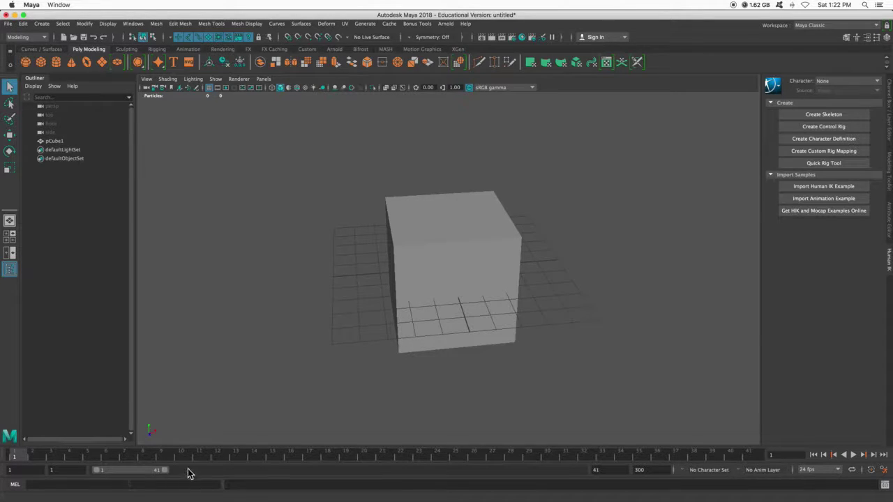
drag(166, 474, 143, 474)
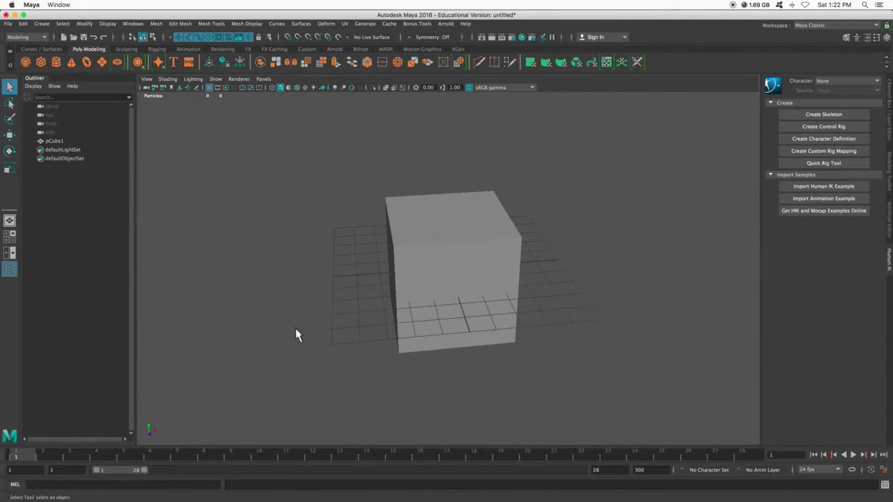
- Select pCube1, key all its transform channels at frame 1, then play through to frame 12
click(469, 230)
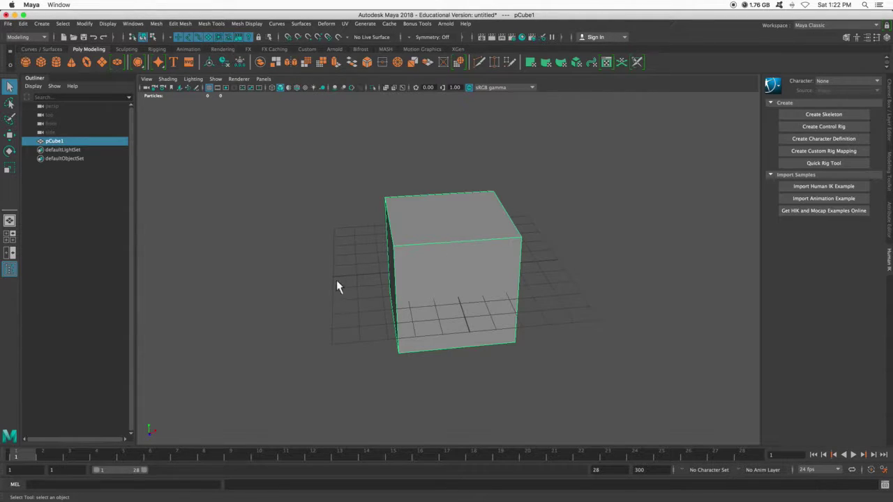
alt+drag(585, 302, 612, 300)
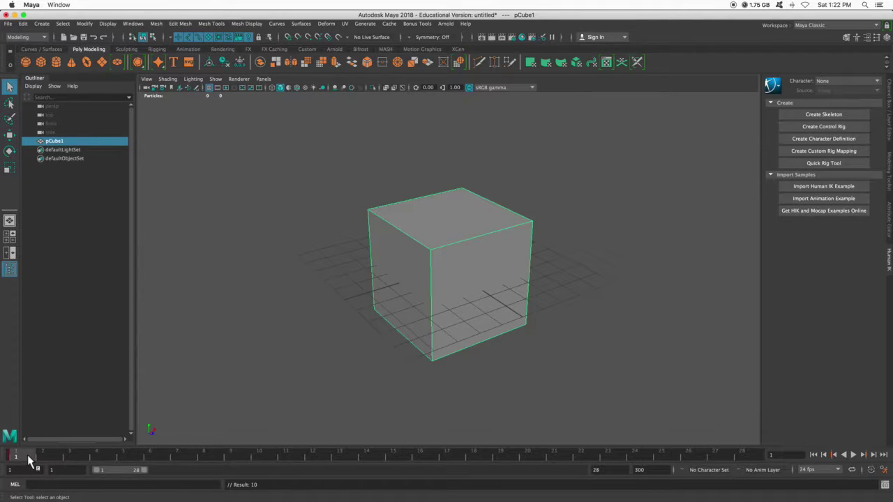
mouse_move(30, 460)
mouse_down()
mouse_move(488, 461)
mouse_move(343, 461)
mouse_move(350, 454)
mouse_up()
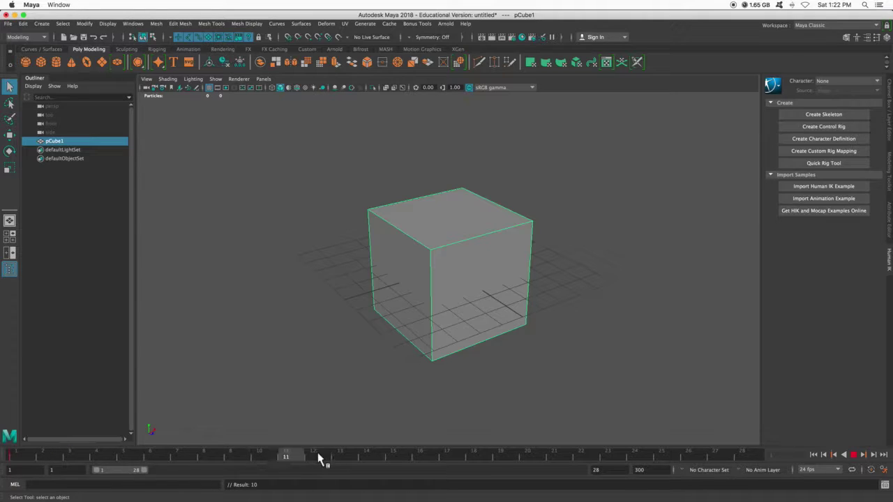
click(326, 457)
- At frame 12, move the cube far right and key it, then scrub back to frame 1
alt+drag(538, 300, 520, 301)
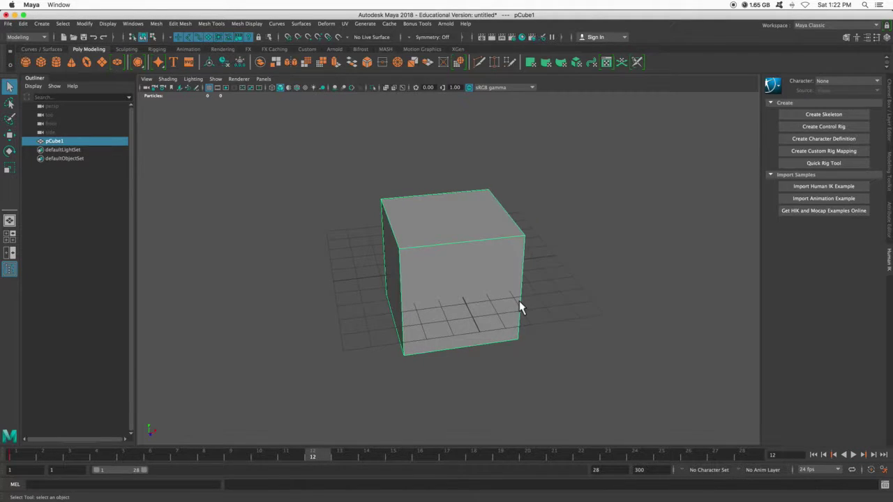
key(w)
drag(472, 271, 771, 227)
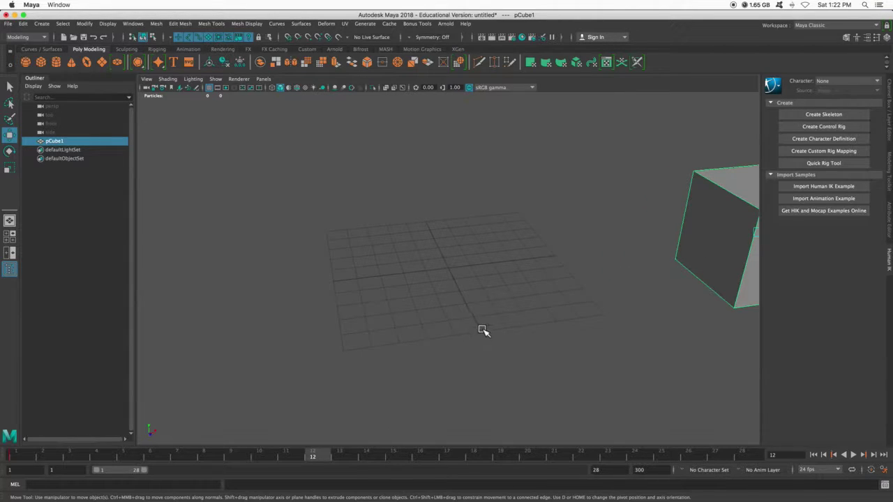
scroll(482, 329, down, 5)
key(s)
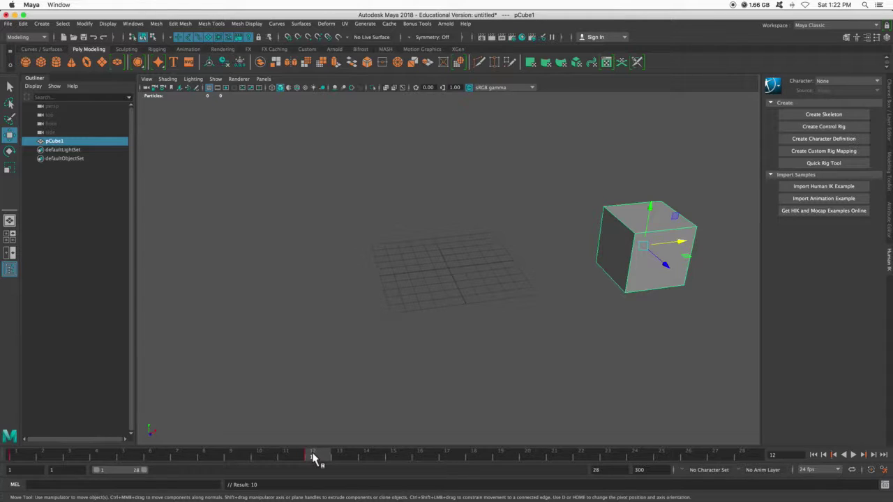
drag(312, 458, 13, 462)
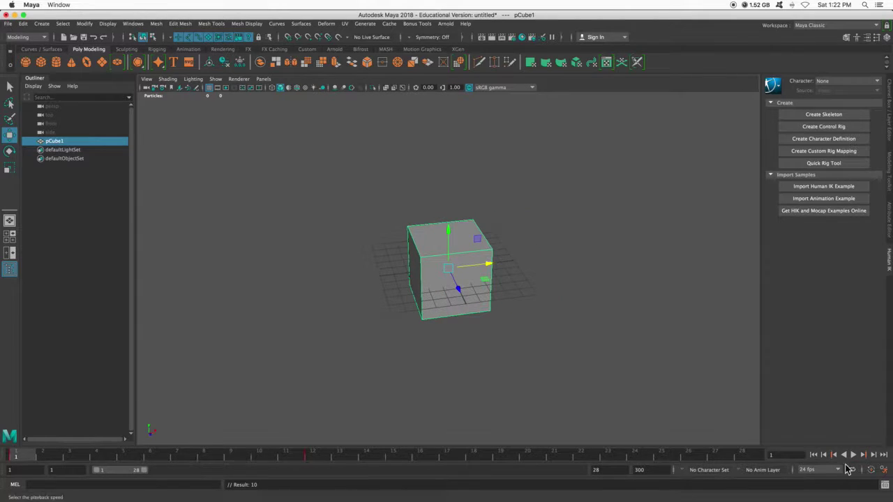
click(855, 456)
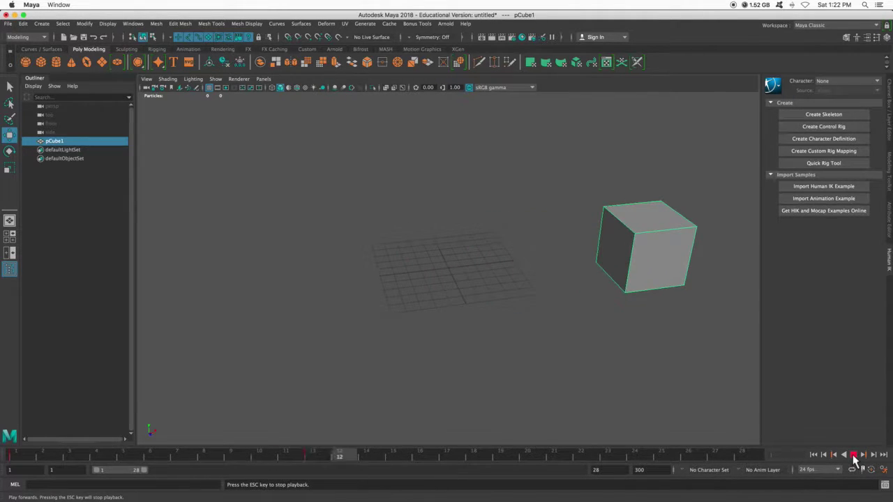
right_click(617, 462)
mouse_move(672, 392)
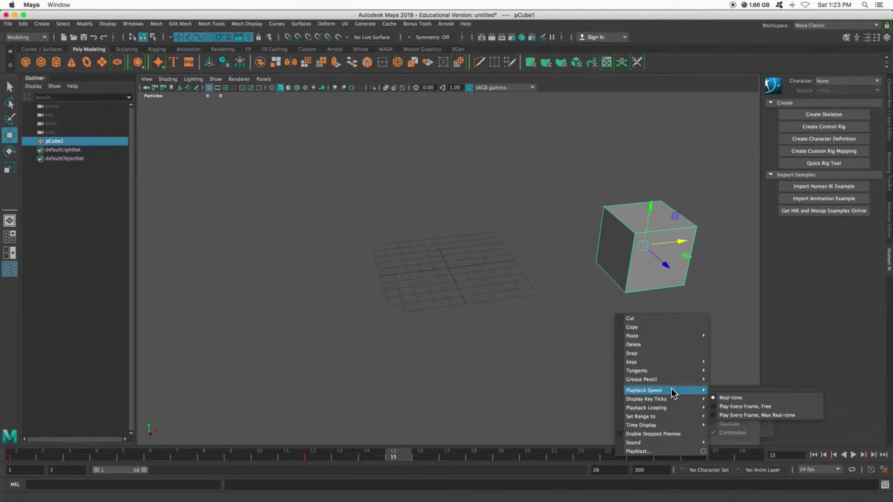
click(723, 407)
click(854, 455)
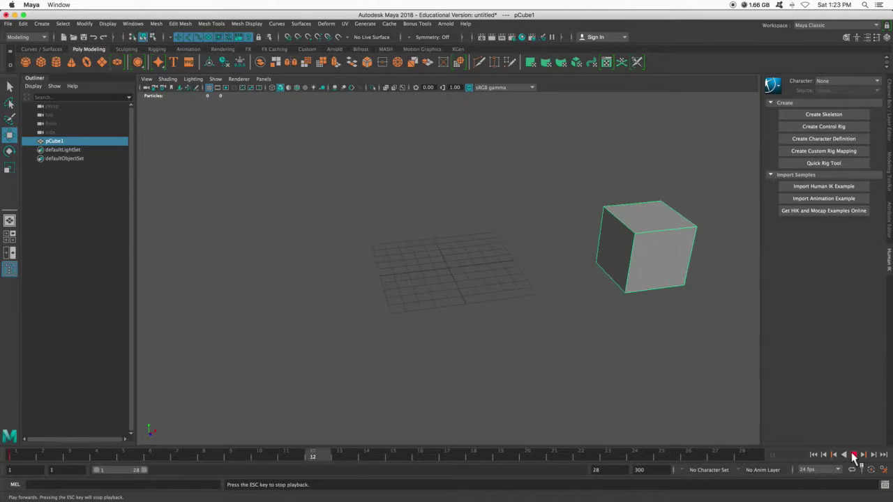
click(635, 455)
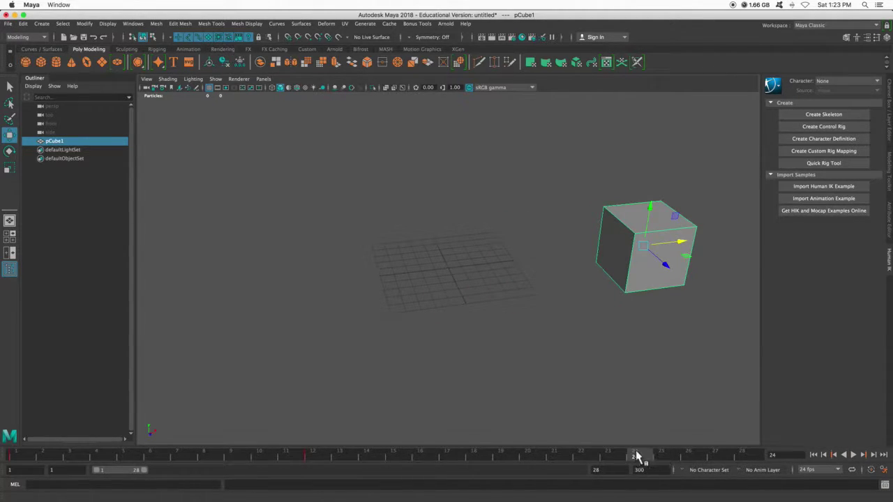
right_click(594, 454)
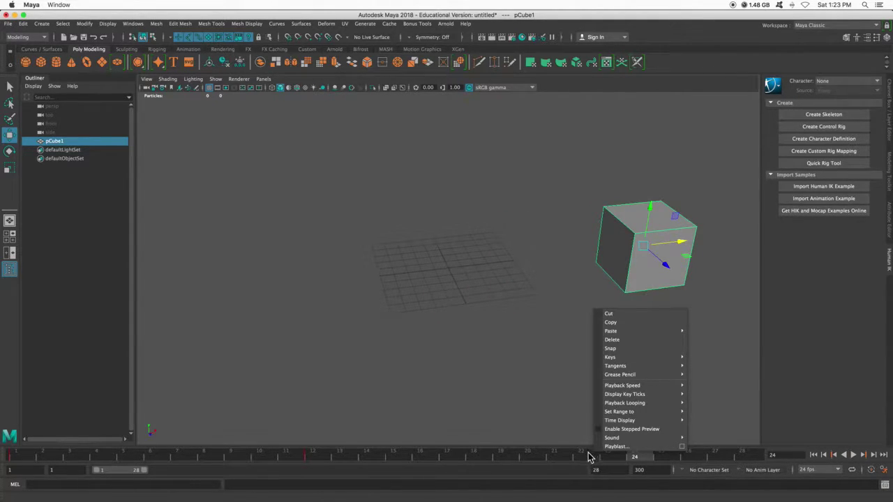
mouse_move(649, 387)
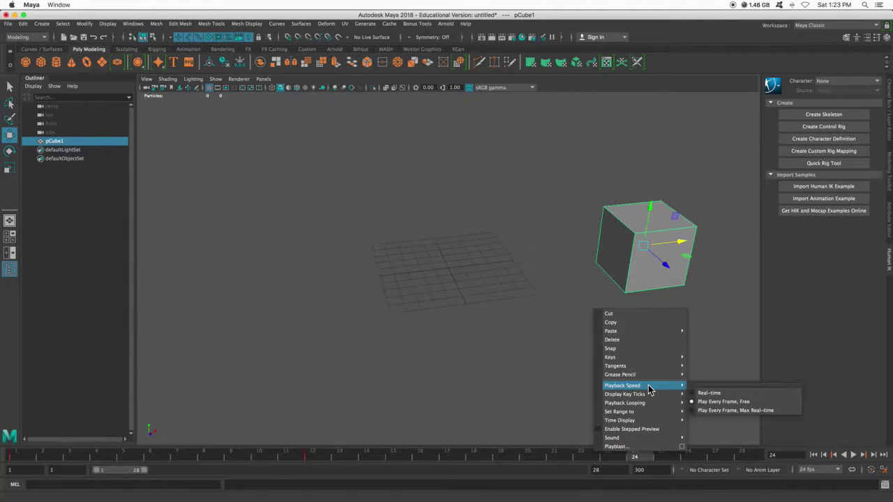
click(700, 393)
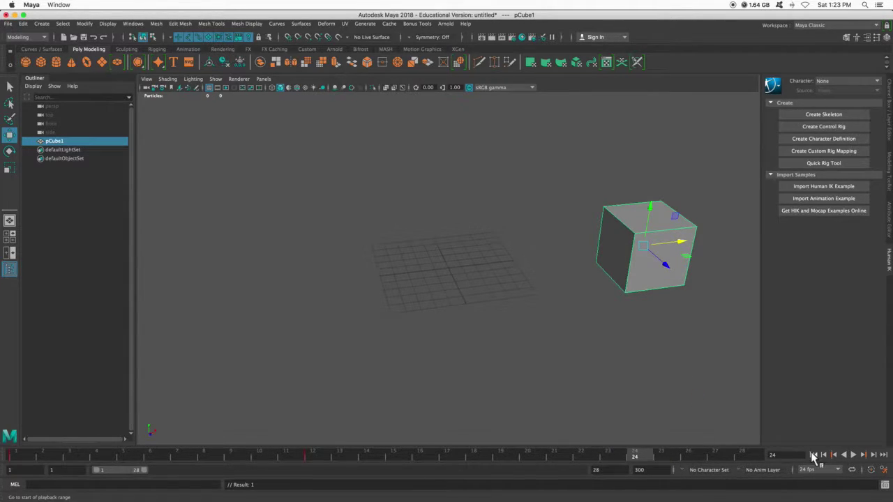
click(813, 455)
click(852, 455)
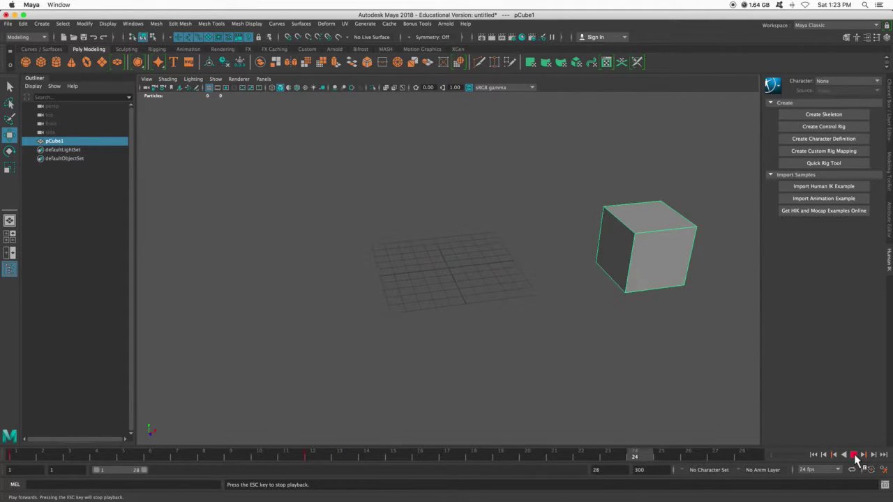
click(854, 455)
click(814, 455)
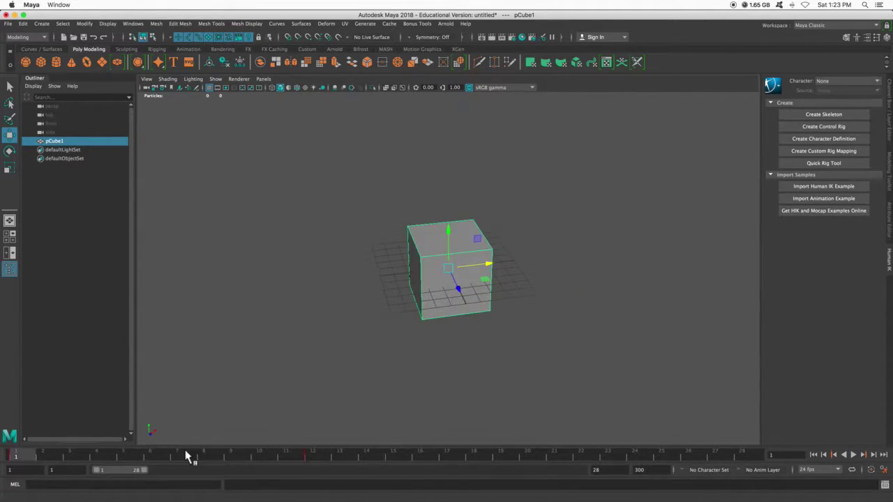
- Review the slide to frame 12 and settle the timeline on frame 6
drag(30, 458, 313, 455)
alt+drag(432, 380, 387, 346)
drag(276, 458, 149, 458)
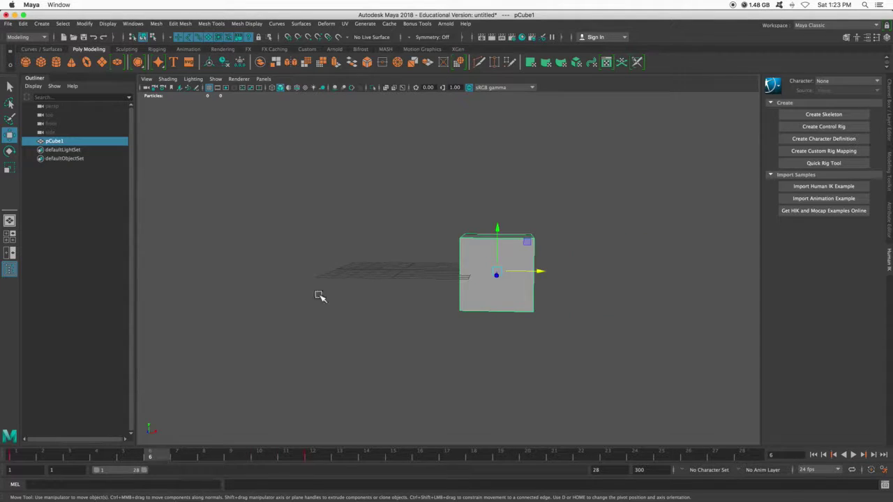
key(alt+shift+v)
key(alt+v)
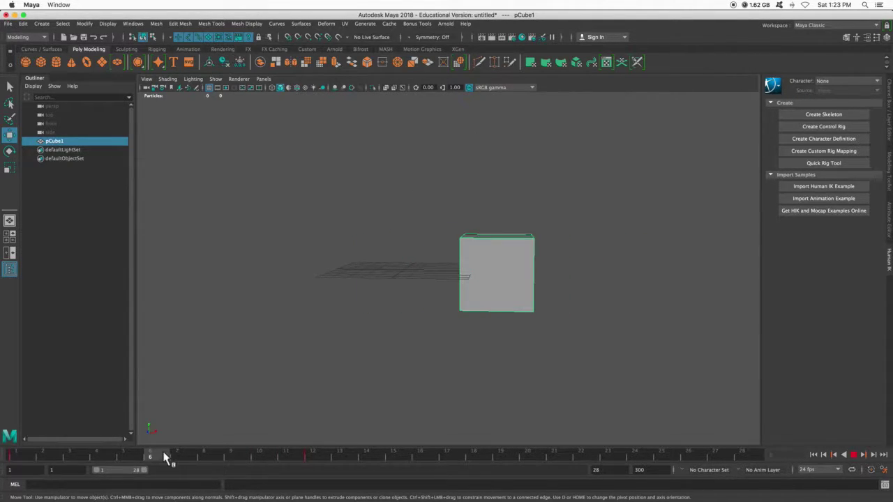
key(alt+v)
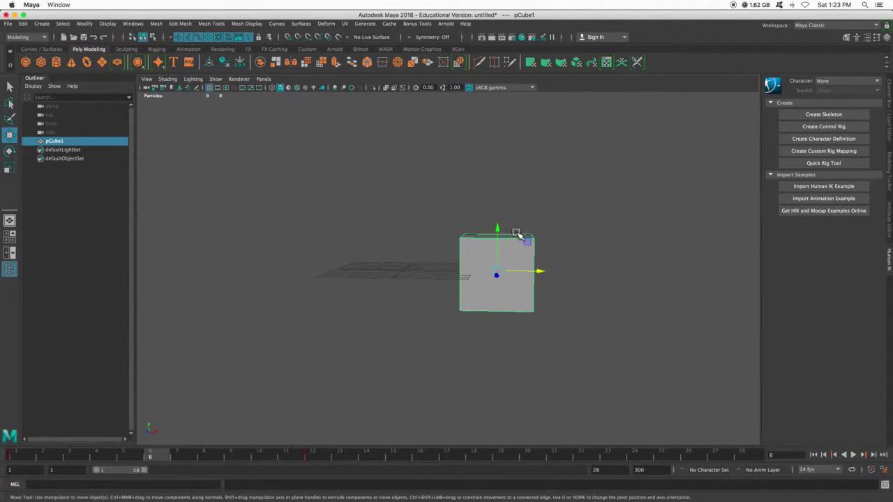
- Raise the cube high above the grid, key it at frame 6, and scrub to check the arc
drag(500, 240, 501, 100)
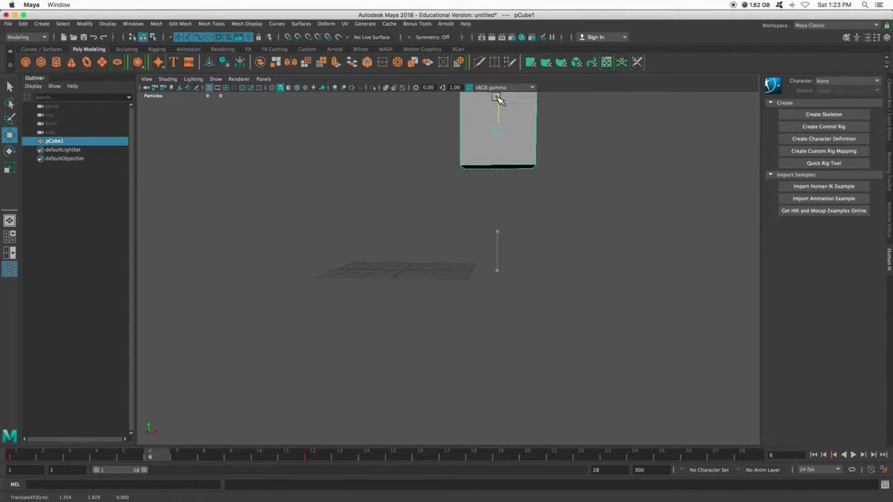
key(s)
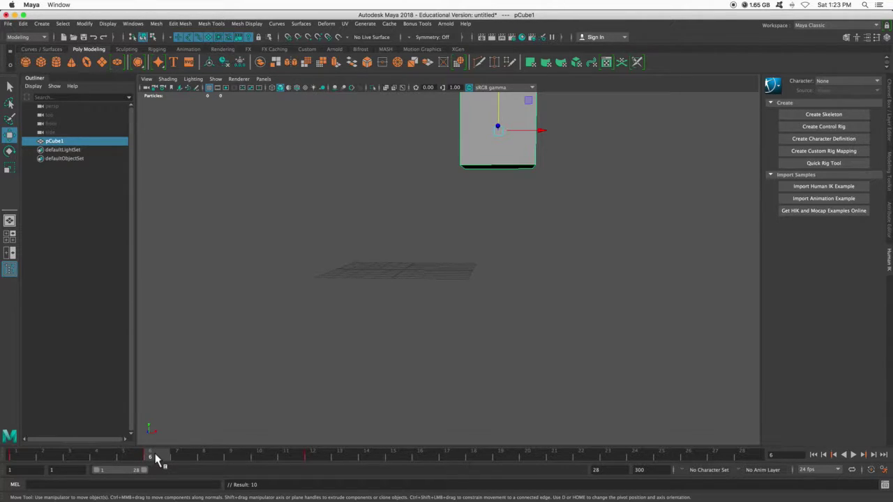
drag(156, 457, 17, 459)
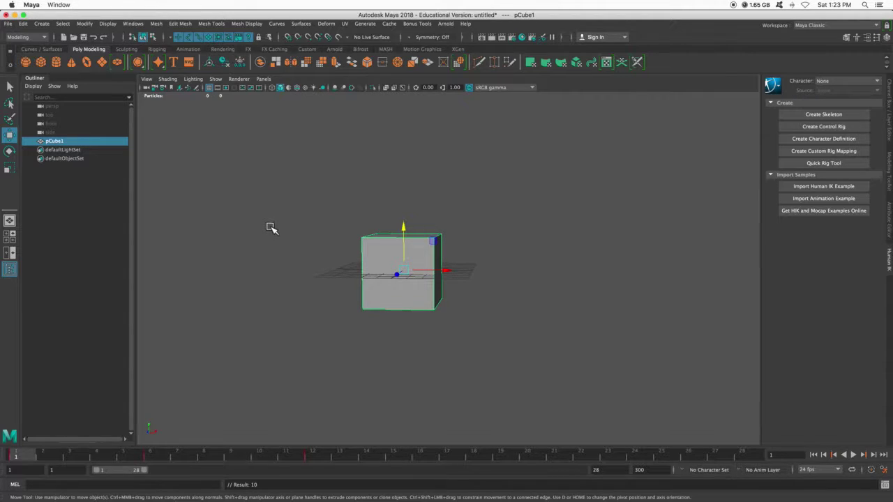
drag(75, 459, 150, 457)
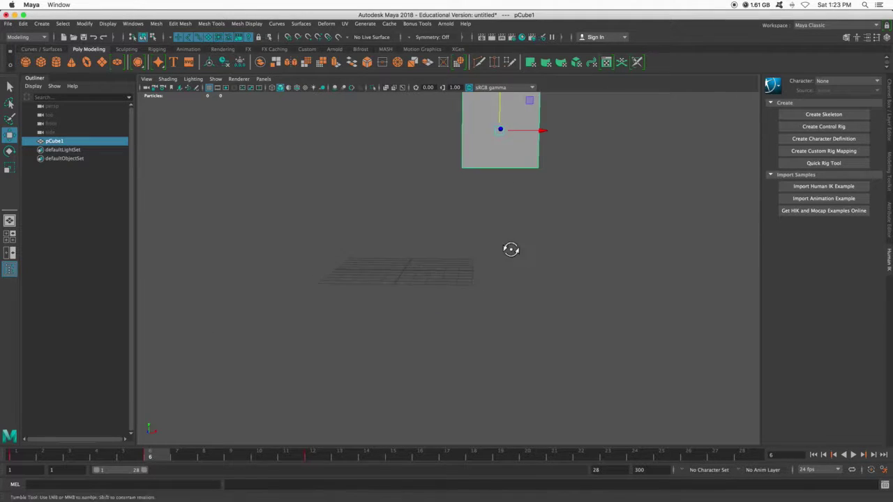
- Rotate the cube to a tilted corner angle and key it at frame 6
alt+drag(510, 249, 506, 279)
key(e)
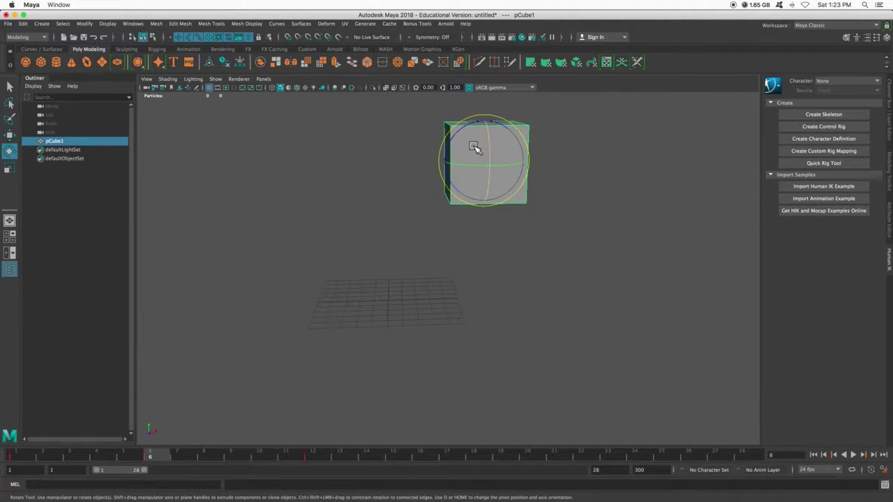
drag(474, 145, 391, 321)
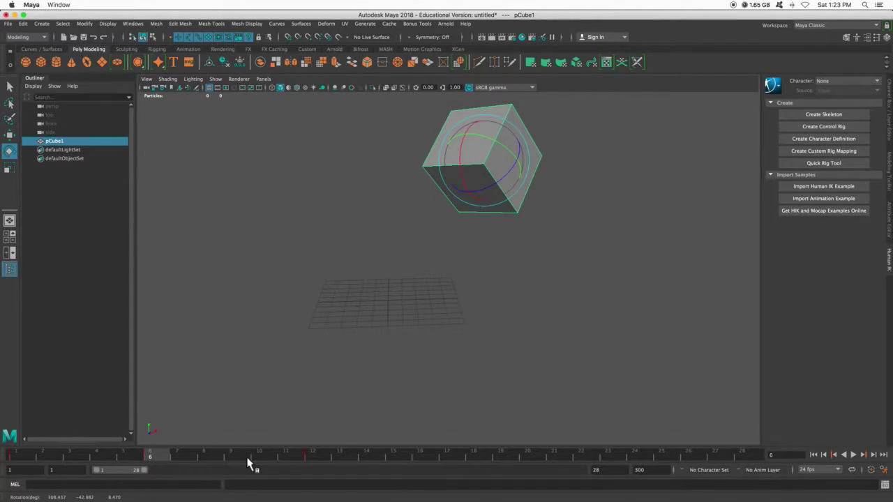
key(s)
mouse_move(155, 461)
mouse_down()
mouse_move(28, 460)
mouse_move(309, 464)
mouse_move(56, 466)
mouse_move(90, 457)
mouse_move(305, 460)
mouse_move(152, 460)
mouse_up()
- Scale the cube down uniformly to 0.338, then preview the motion from frame 1
key(r)
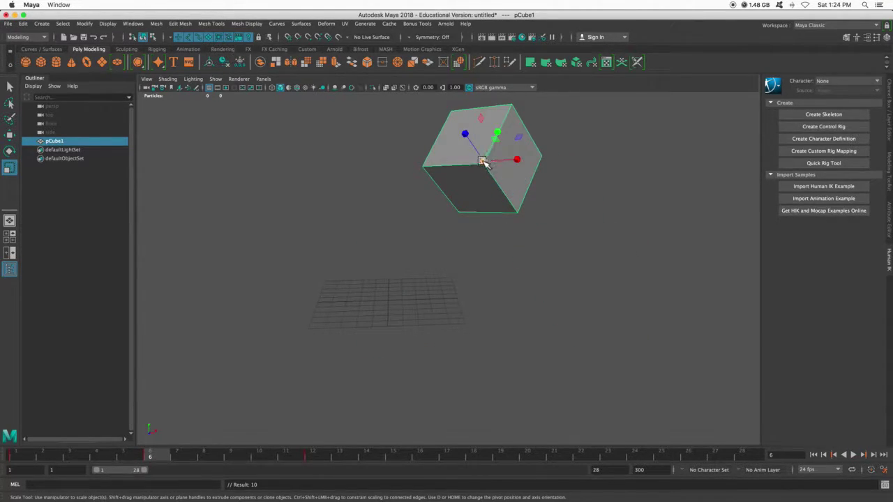
drag(483, 159, 413, 196)
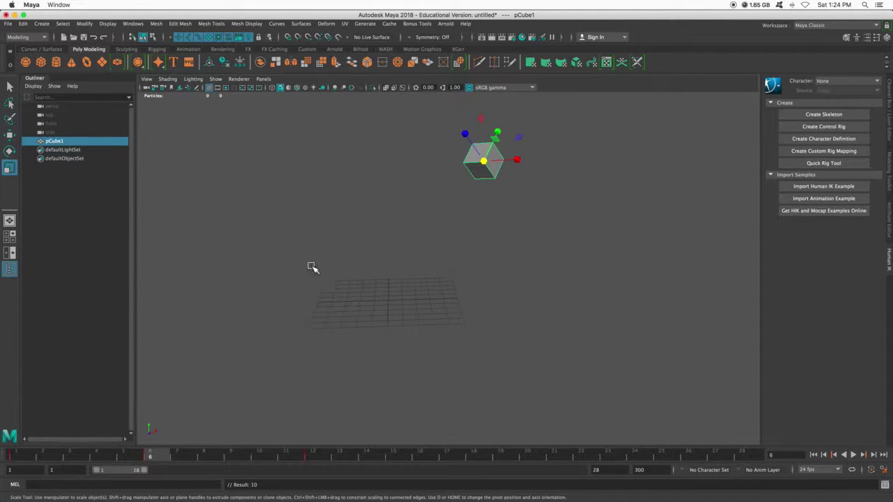
drag(161, 454, 3, 464)
alt+drag(527, 275, 528, 293)
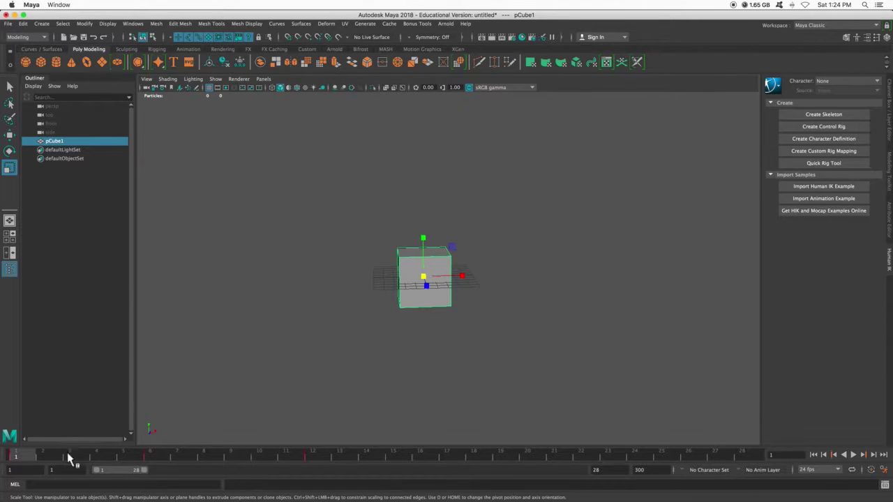
- Select frames 5–14 on the time slider and delete the cube's keys in that range
drag(31, 459, 313, 460)
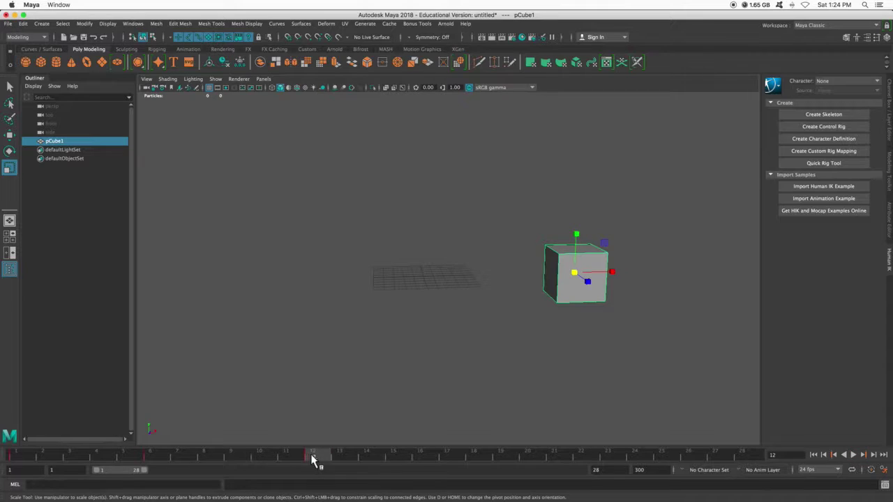
shift+click(384, 458)
shift+drag(383, 458, 16, 458)
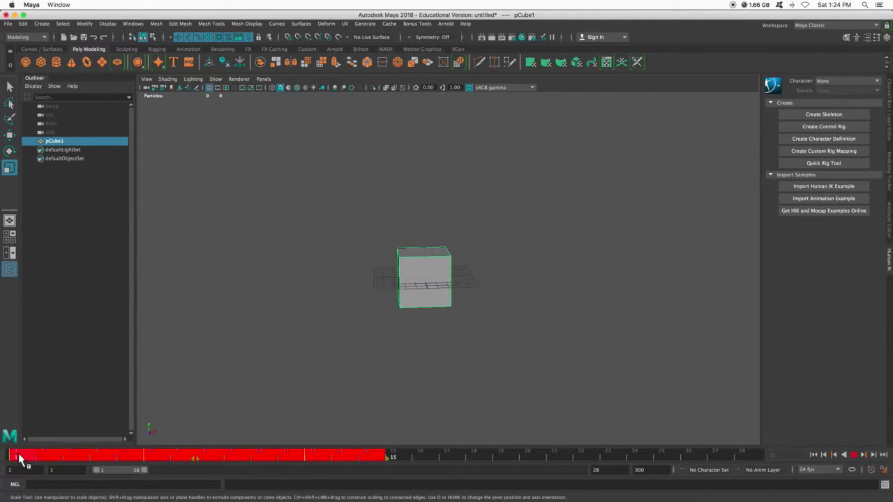
right_click(161, 458)
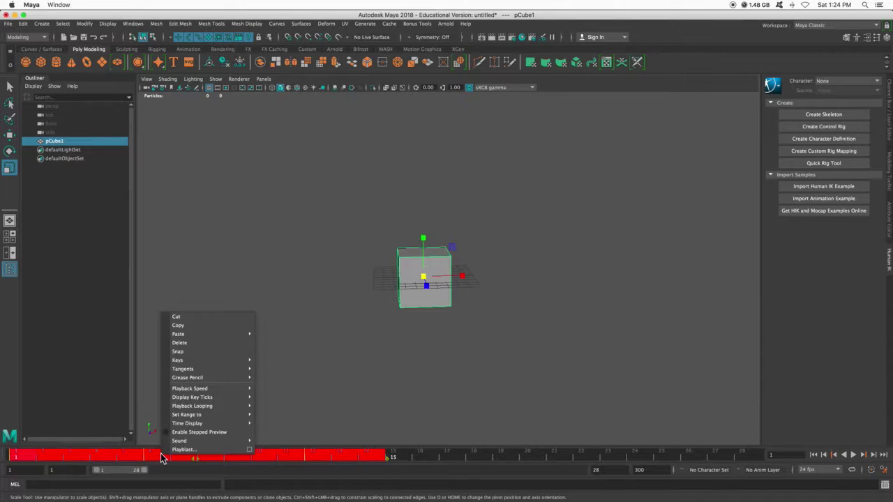
click(195, 343)
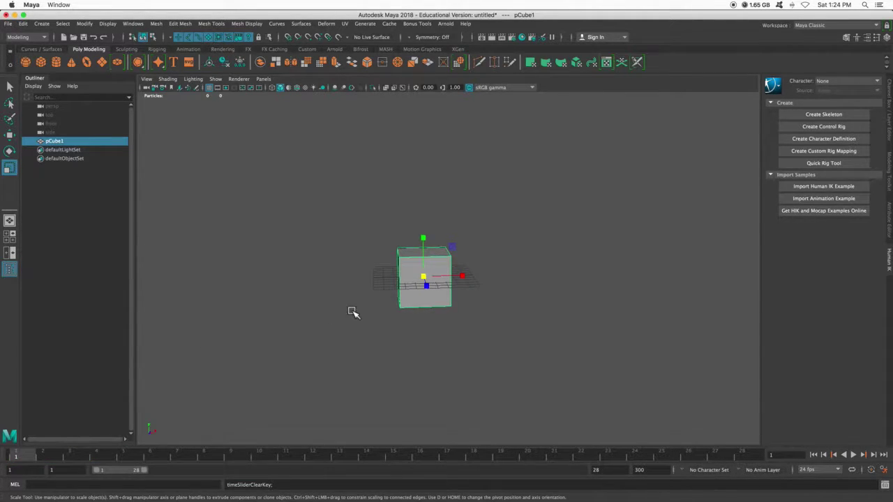
- Shrink the cube uniformly to about 0.38 scale
alt+drag(434, 282, 473, 302)
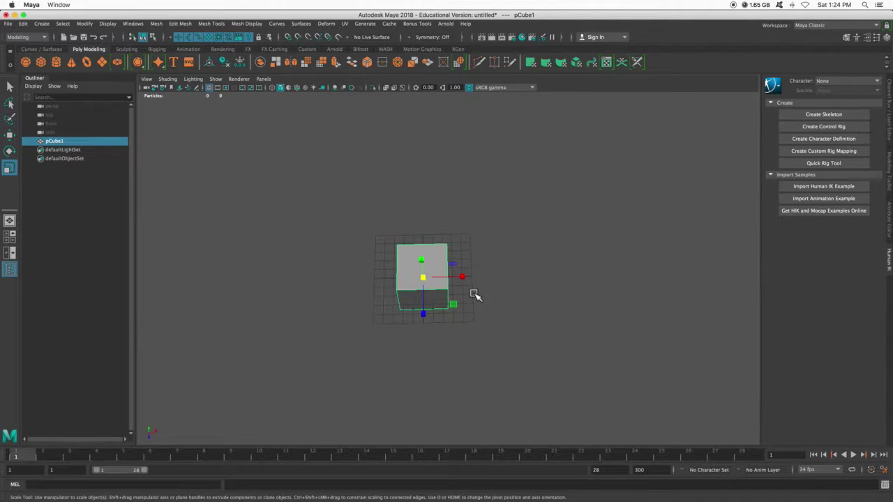
drag(425, 279, 398, 295)
alt+drag(487, 247, 476, 260)
scroll(477, 259, up, 2)
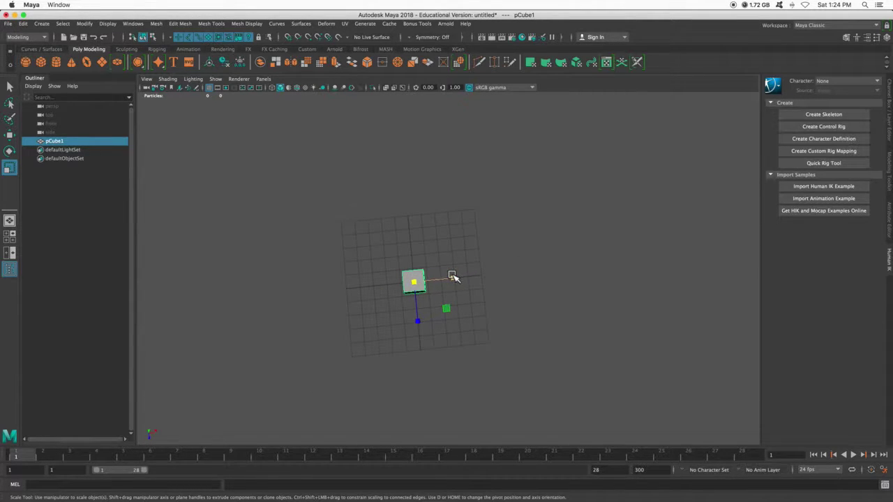
- Duplicate the cube as pCube2 and move it along Z to the grid's far edge
key(ctrl+d)
key(w)
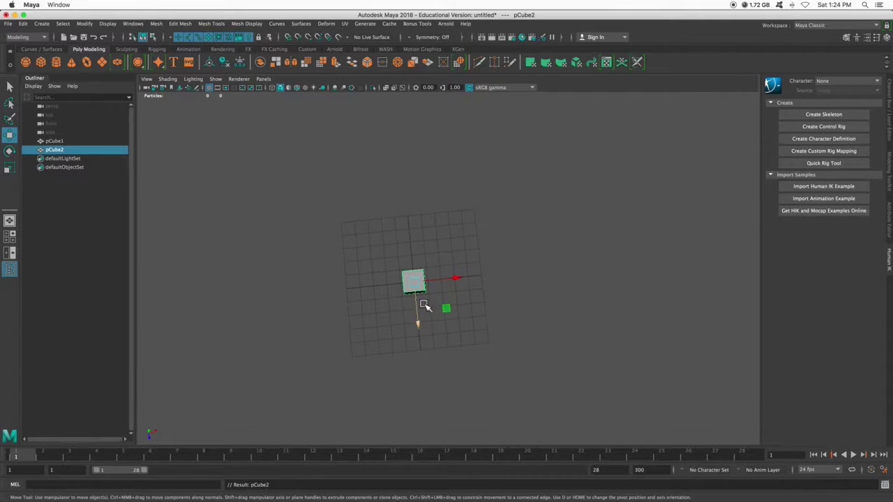
drag(416, 319, 417, 260)
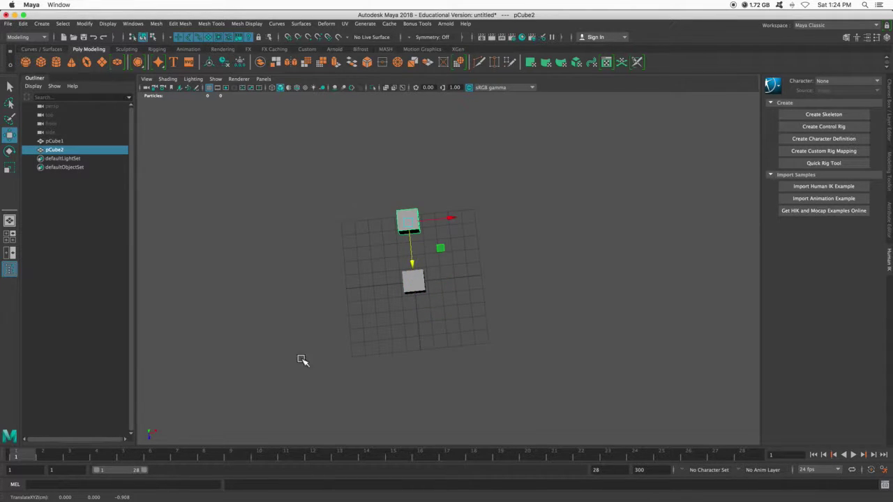
click(411, 284)
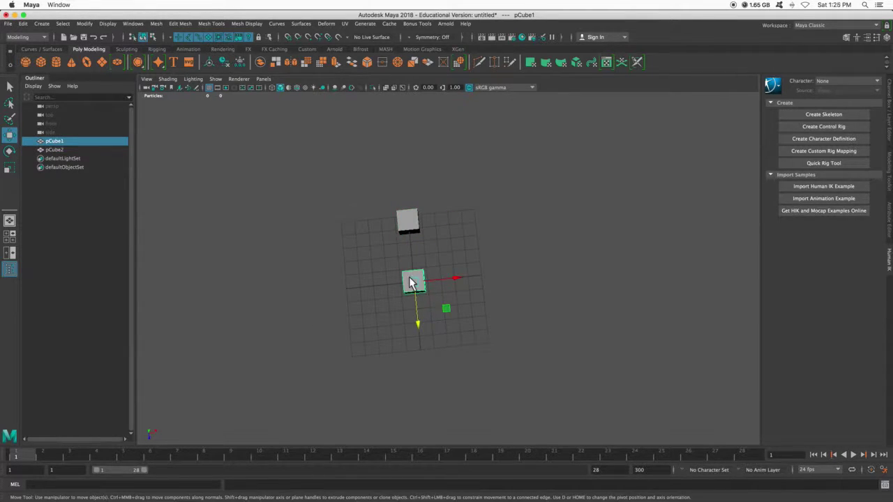
click(411, 222)
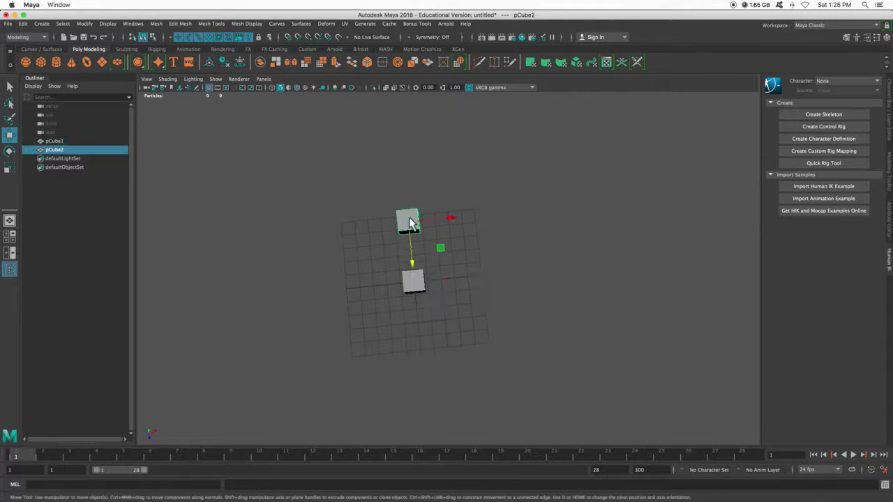
click(415, 285)
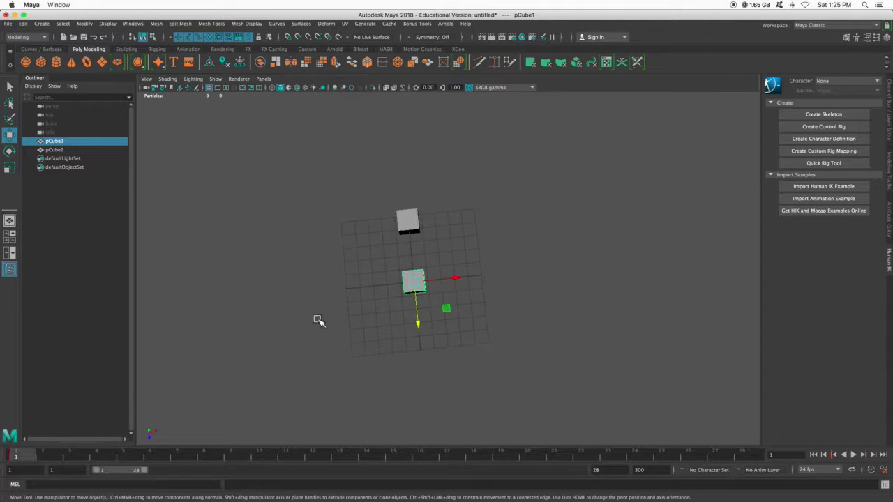
- Move pCube1 right to the grid edge and key it at frame 10
drag(38, 456, 258, 457)
drag(448, 281, 525, 278)
key(s)
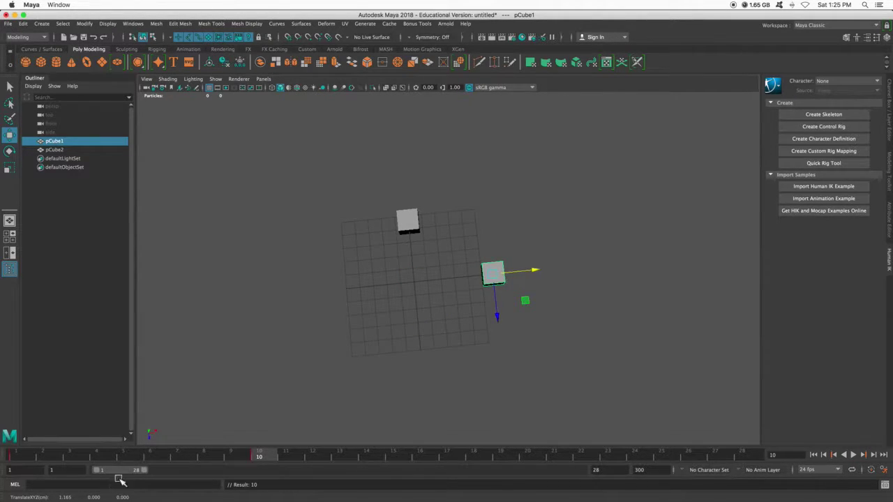
mouse_move(259, 457)
mouse_down()
mouse_move(12, 457)
mouse_move(270, 462)
mouse_up()
- Move pCube2 right to the grid edge and key it at frame 3
click(410, 231)
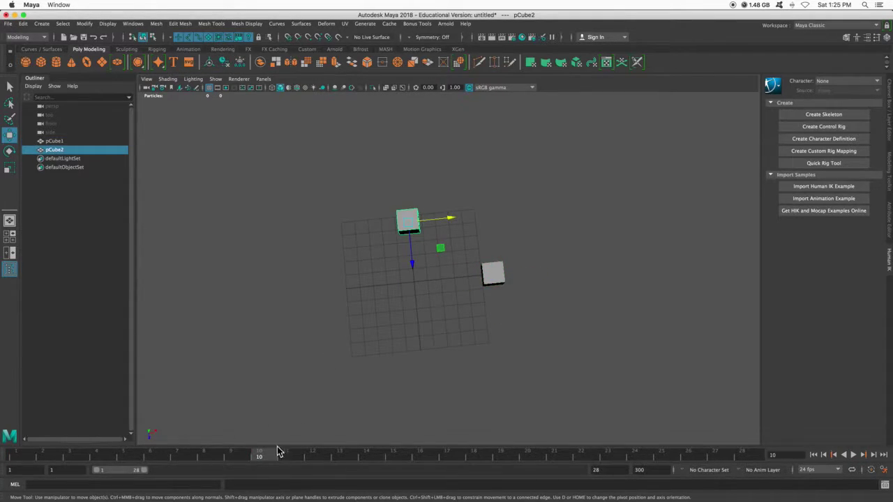
drag(264, 457, 15, 458)
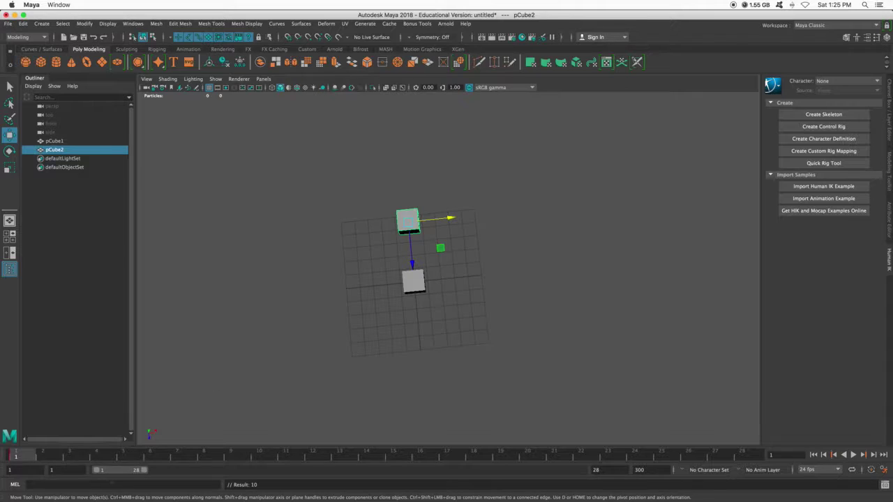
drag(23, 461, 70, 458)
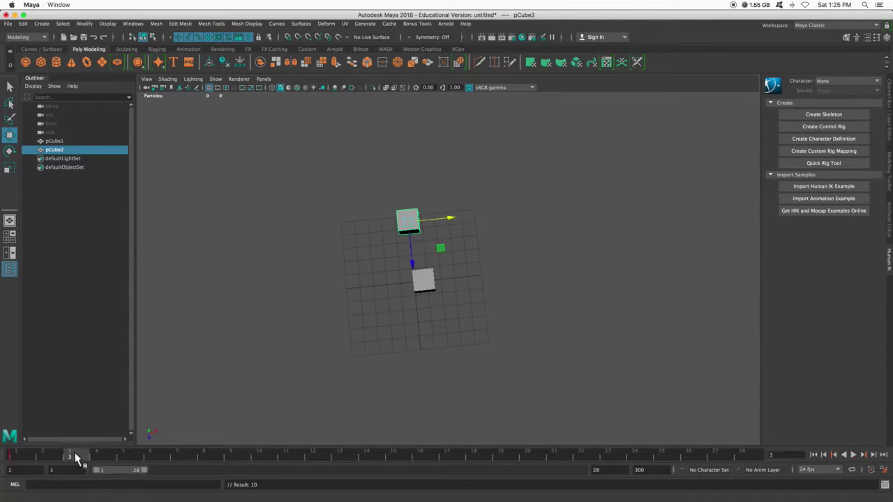
drag(450, 217, 528, 213)
key(s)
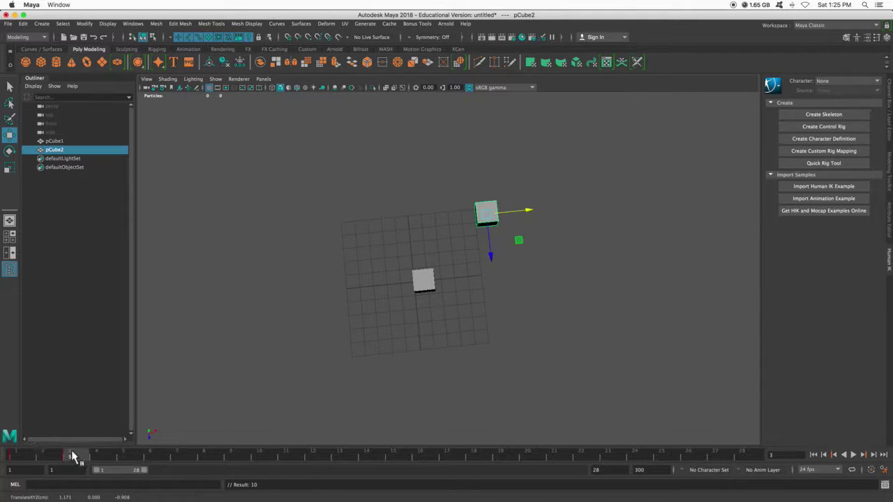
drag(71, 455, 16, 462)
click(411, 280)
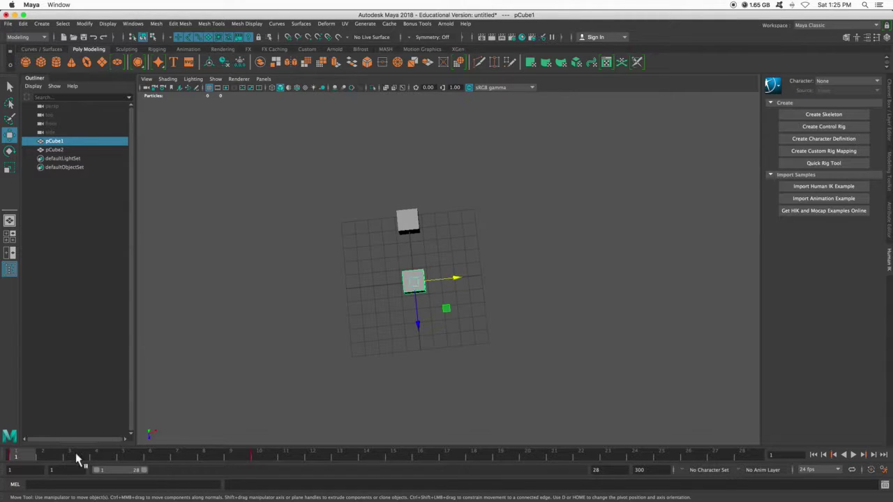
- Drag pCube2's frame-3 key to frame 8 and scrub frames 1–8 to compare both cubes
click(410, 219)
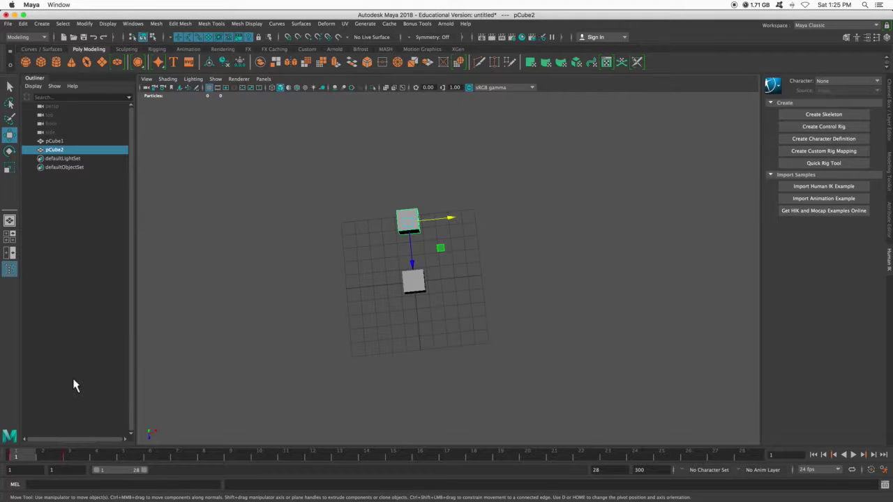
shift+drag(113, 460, 67, 457)
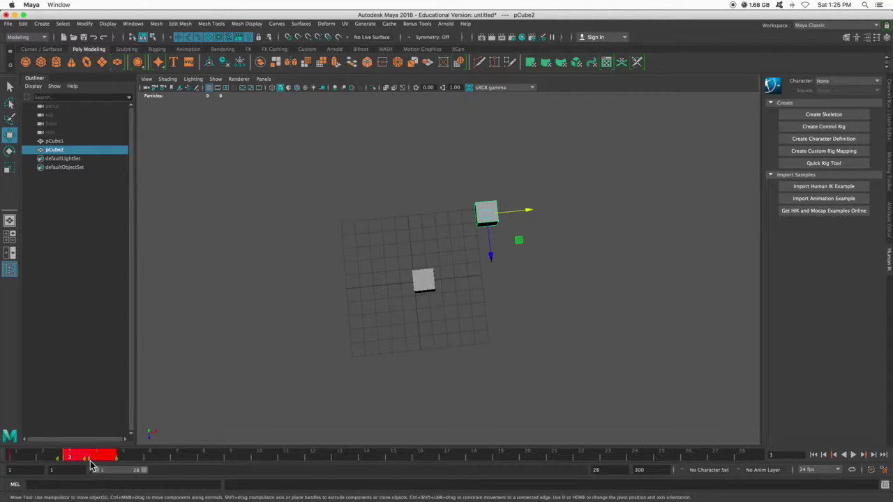
click(150, 462)
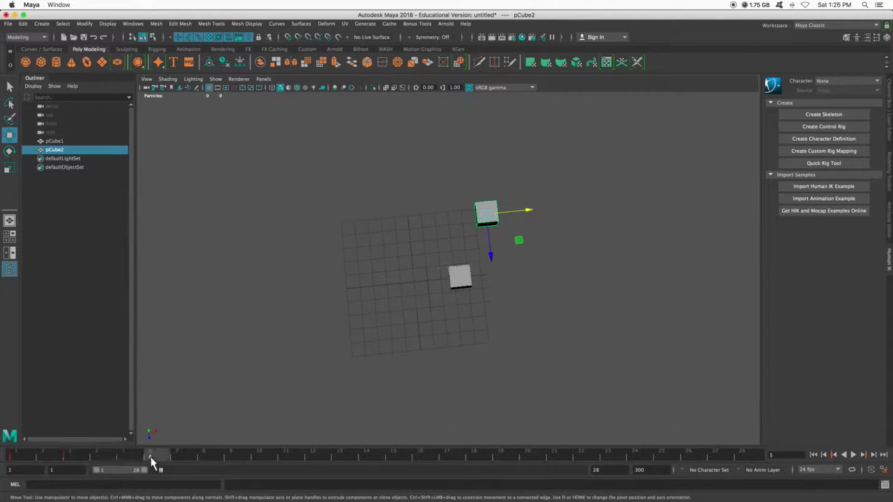
shift+drag(116, 463, 219, 462)
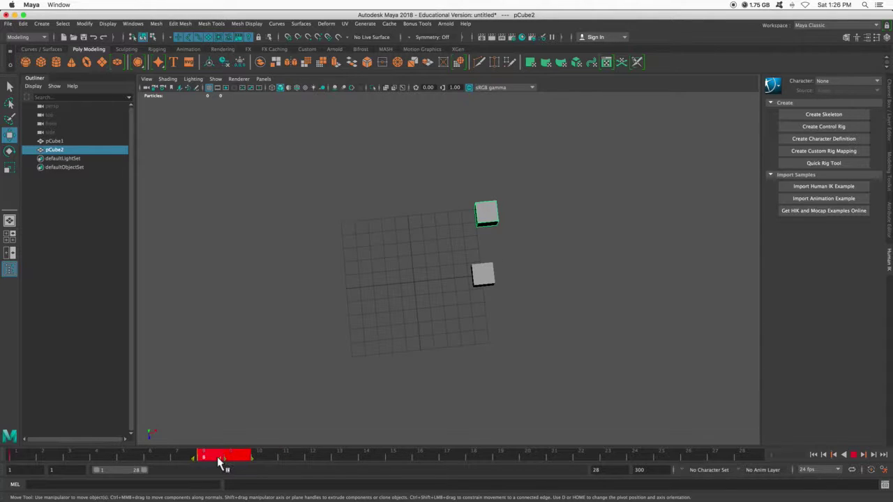
click(122, 459)
drag(122, 459, 15, 459)
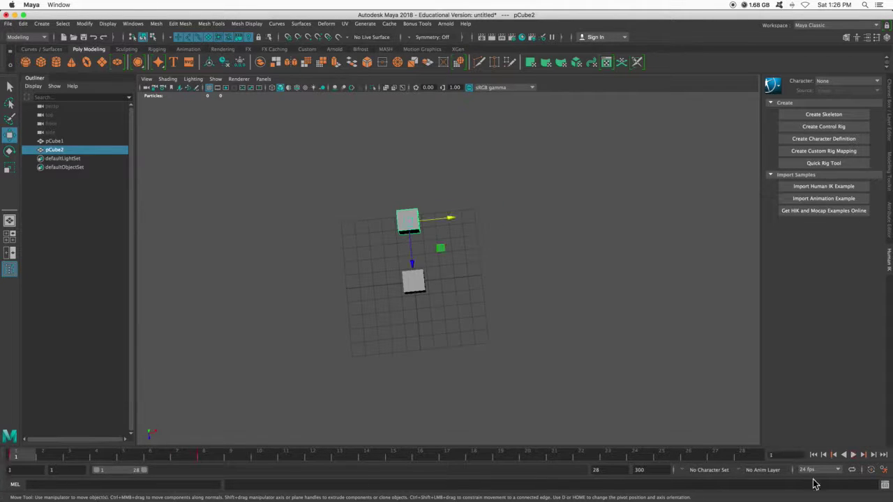
- Play the animation forwards from frame 1 to watch both cubes reach the grid's right edge
click(853, 456)
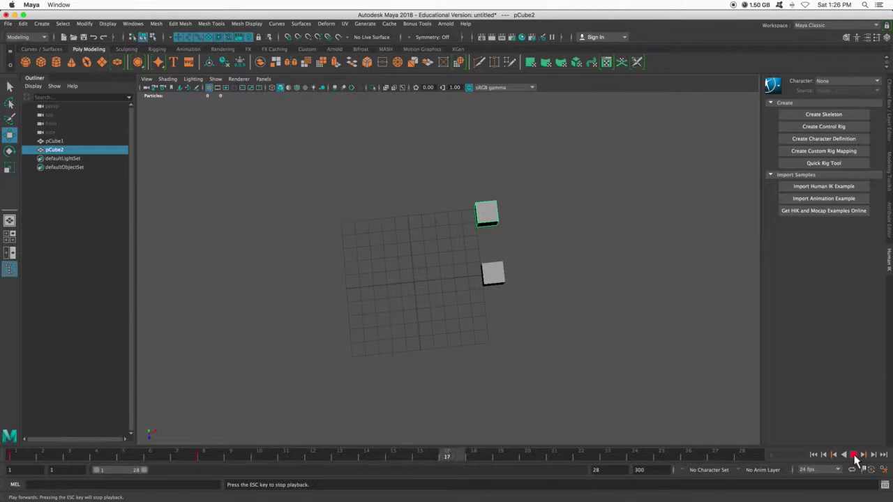